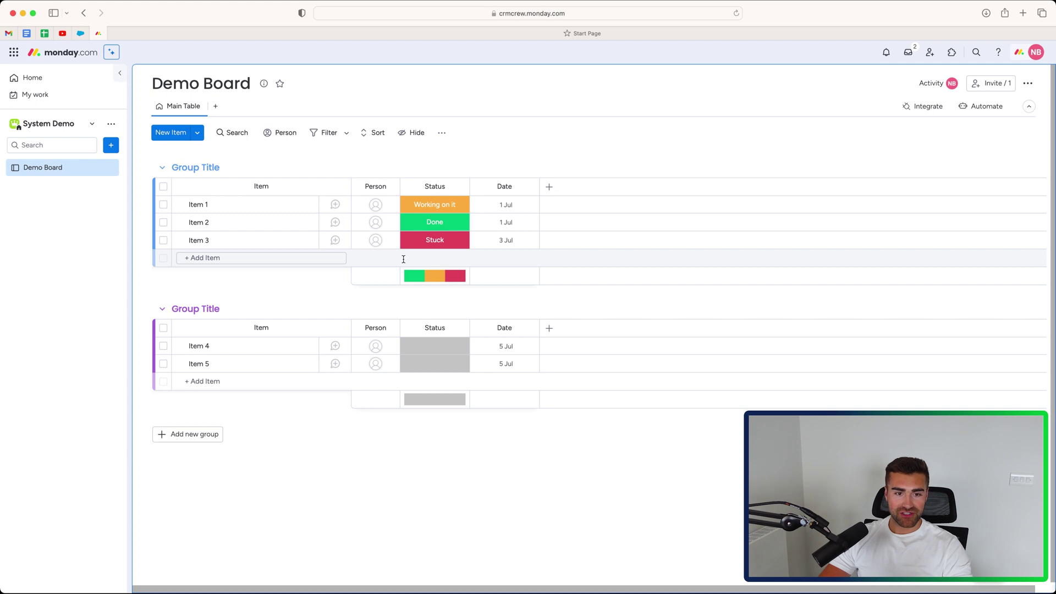
- Select Item 3 in the first group, delete it, and dismiss the notice
left_click(163, 240)
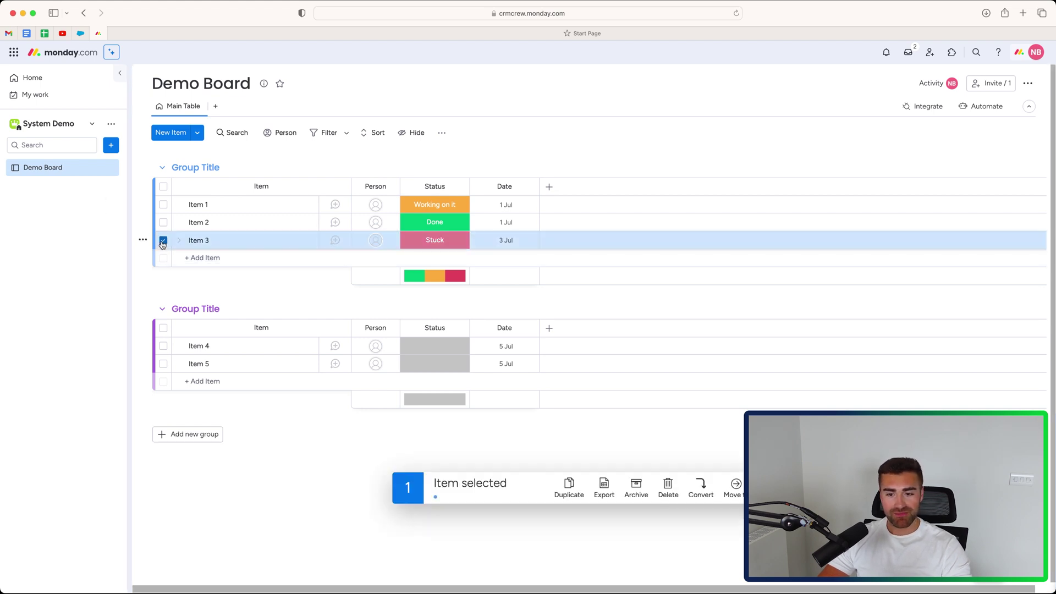
left_click(669, 488)
left_click(628, 337)
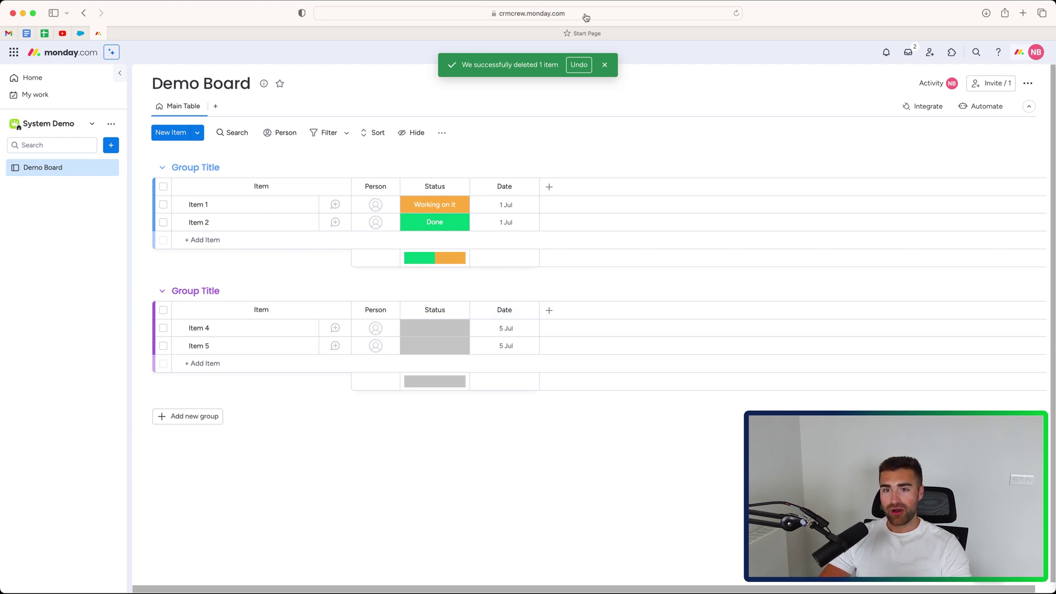
left_click(606, 65)
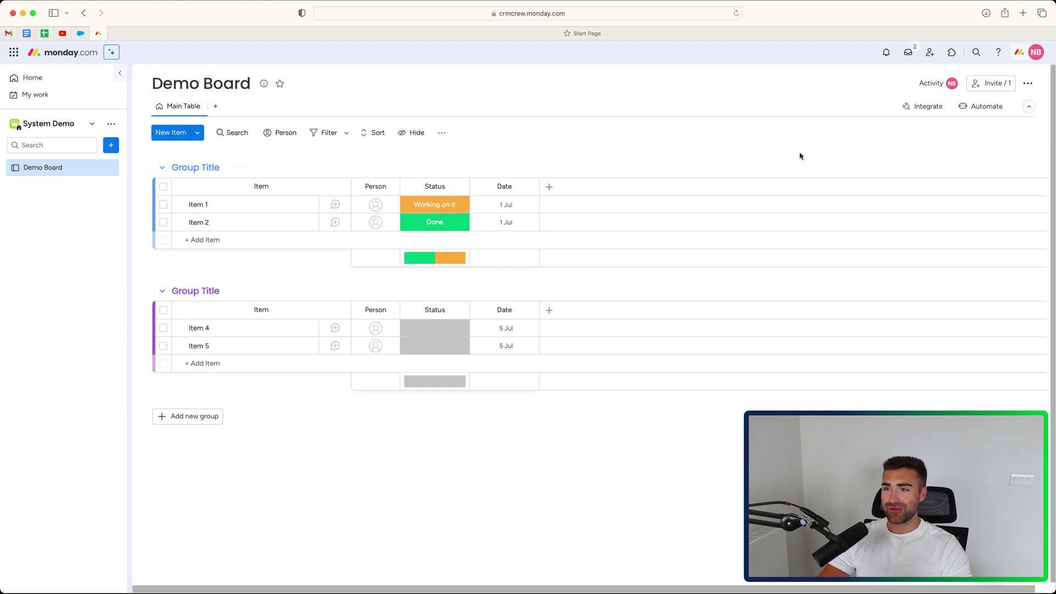
- Open Trash from the profile avatar's account menu
left_click(1030, 56)
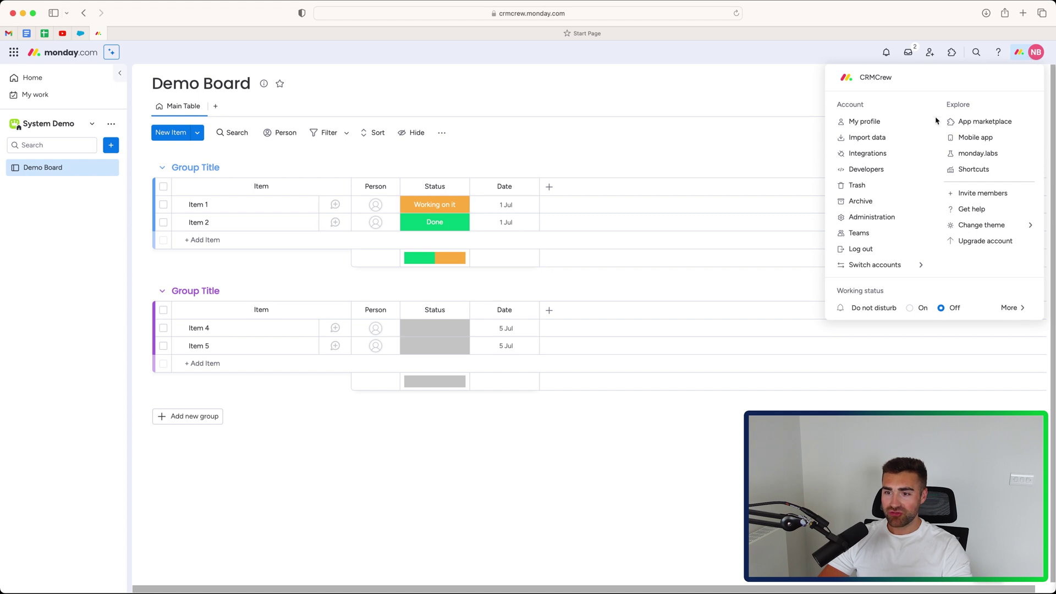
left_click(856, 185)
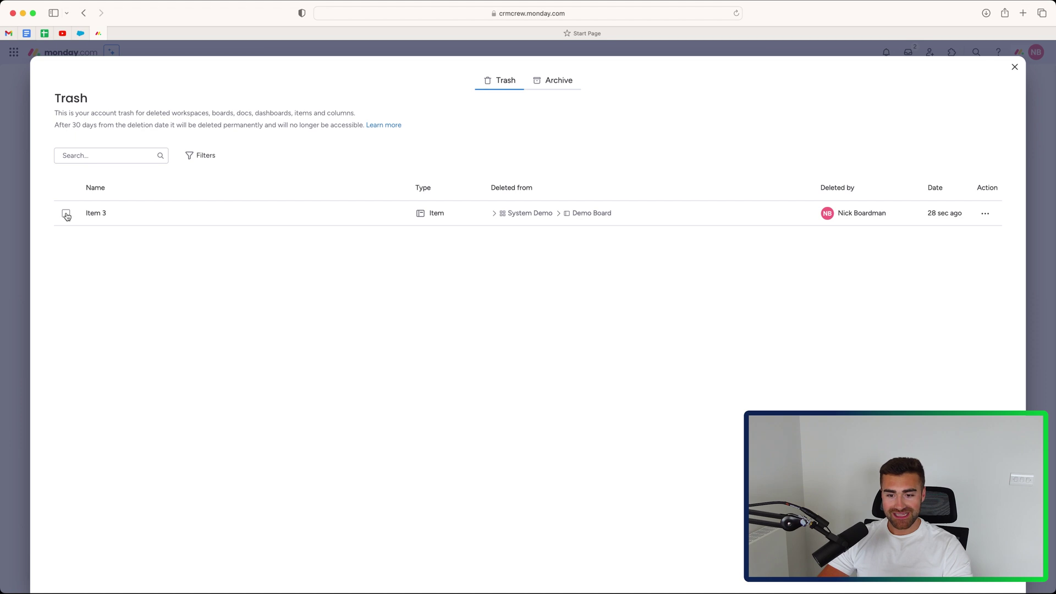
- Select the deleted Item 3 in Trash and restore it to Demo Board
left_click(67, 214)
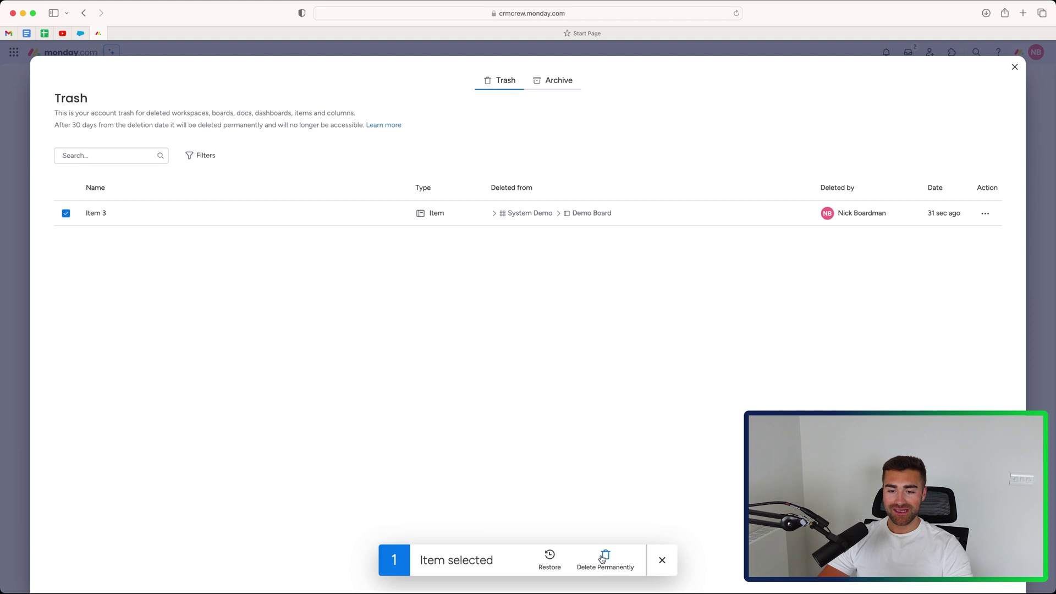
left_click(550, 557)
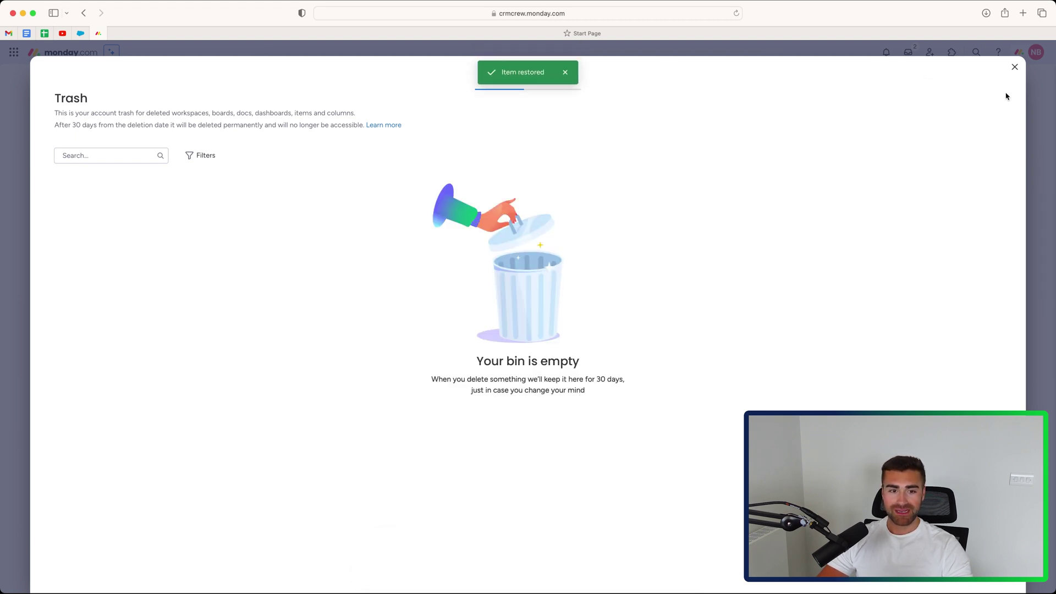
- Close the Trash overlay to see Item 3 back in Demo Board's first group
left_click(1015, 66)
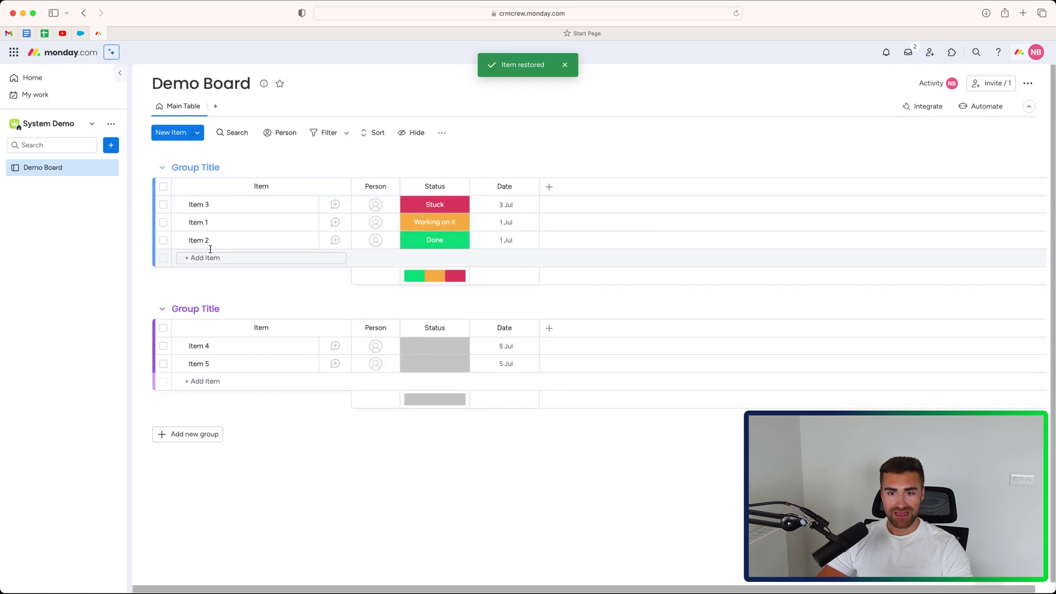